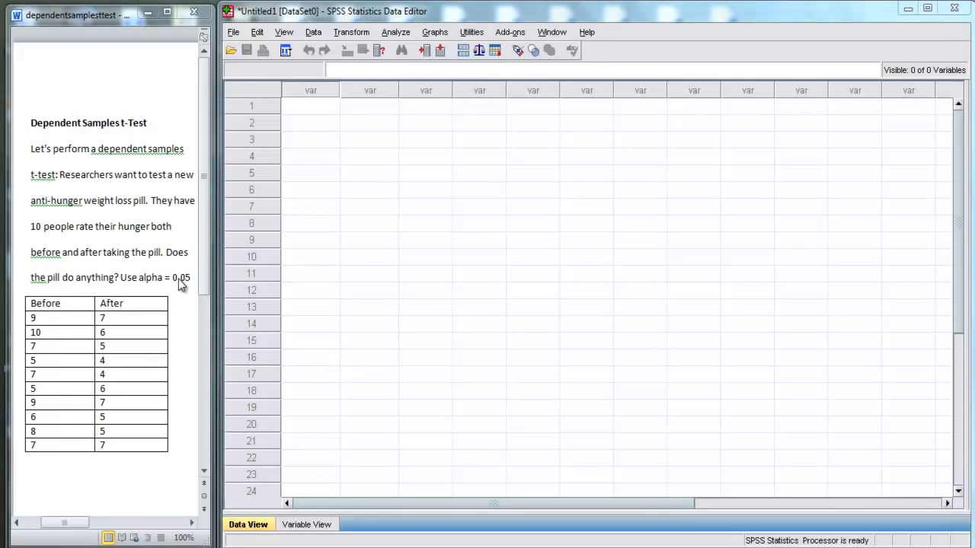
left_click(81, 326)
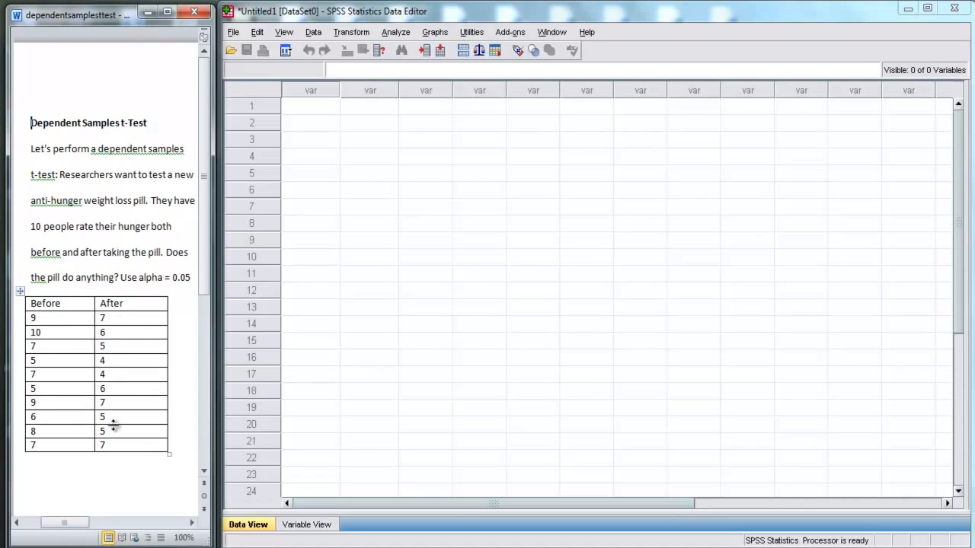
left_click(268, 17)
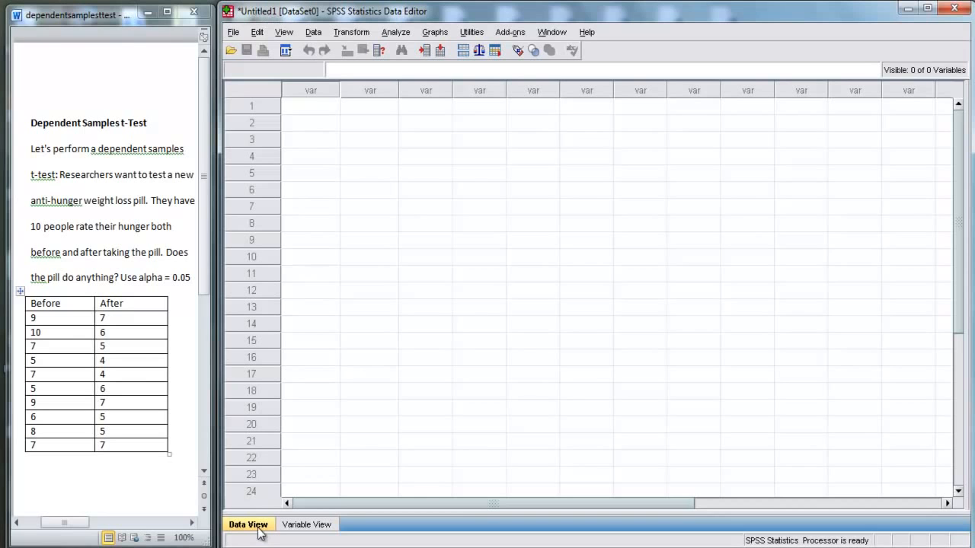
left_click_drag(326, 107, 515, 269)
left_click(317, 111)
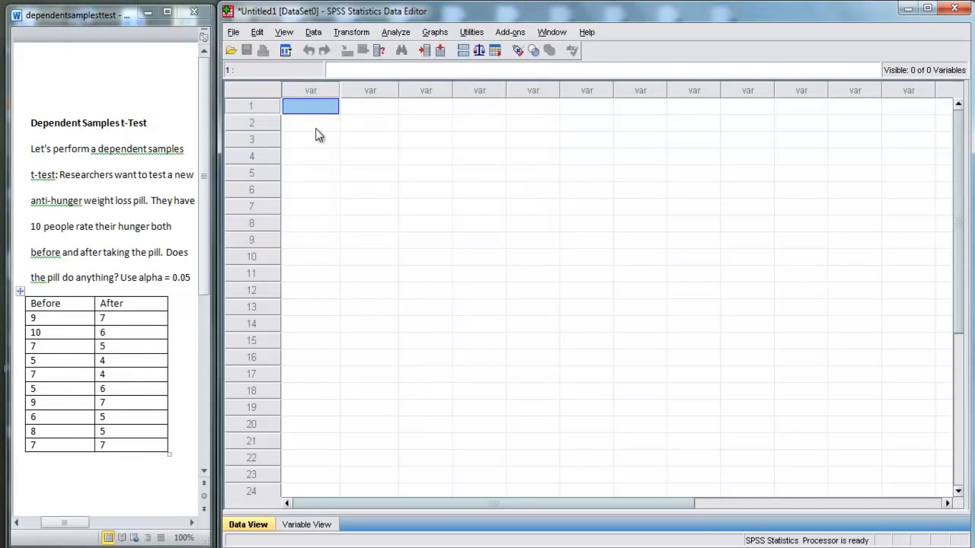
- Define two numeric variables named Before and After
left_click(306, 525)
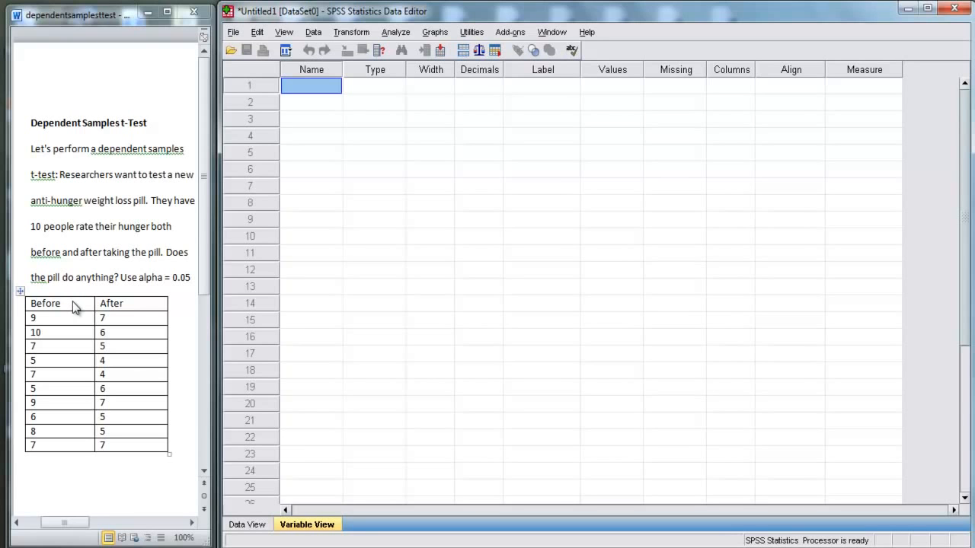
type("Before")
key("Return")
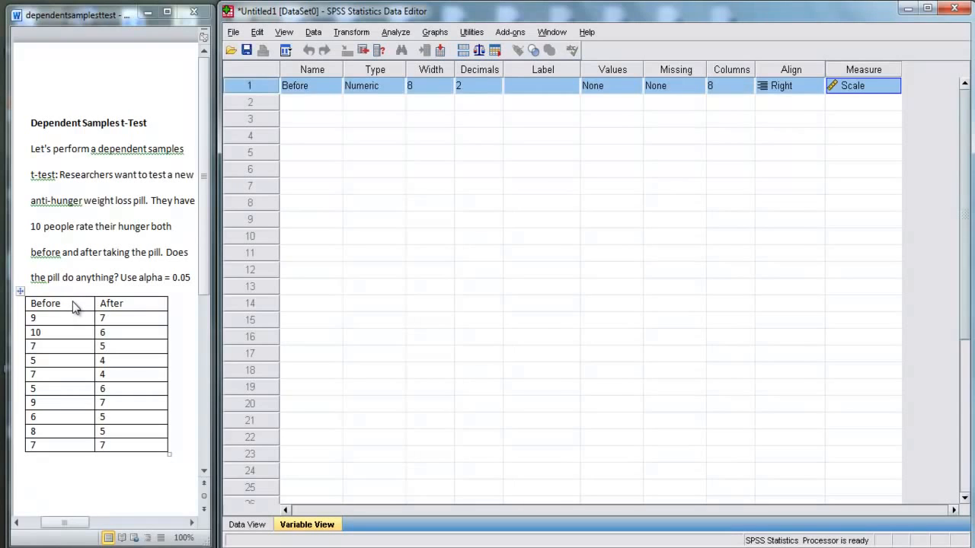
left_click(317, 103)
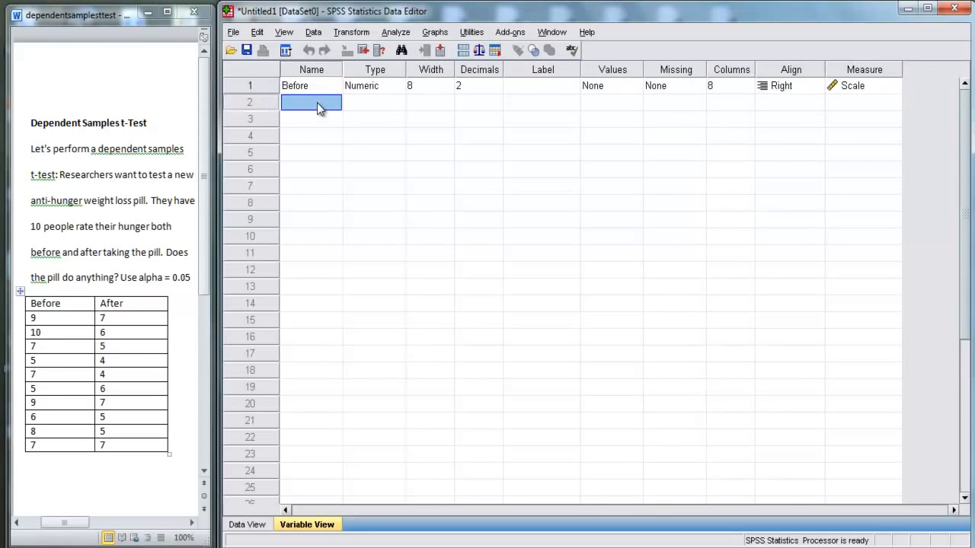
type("After")
key("Return")
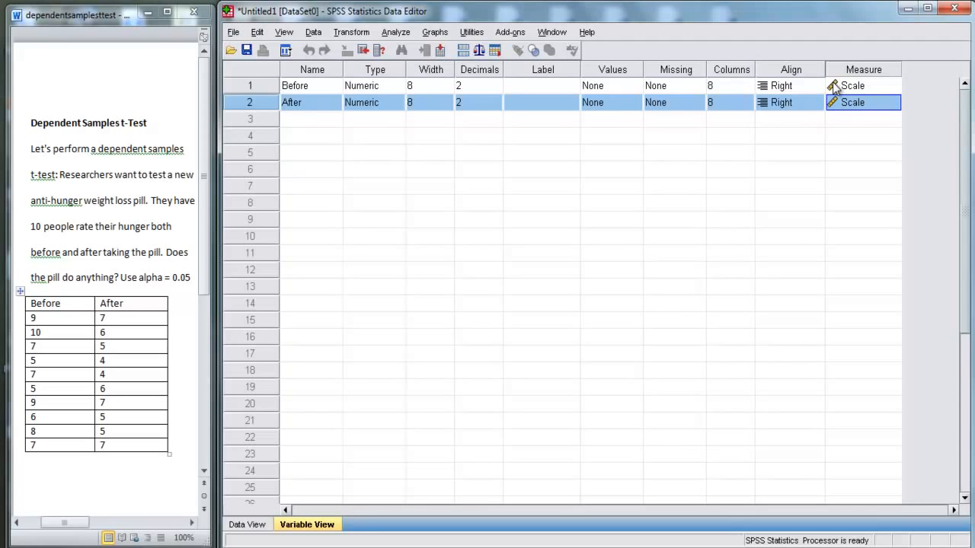
left_click(296, 90)
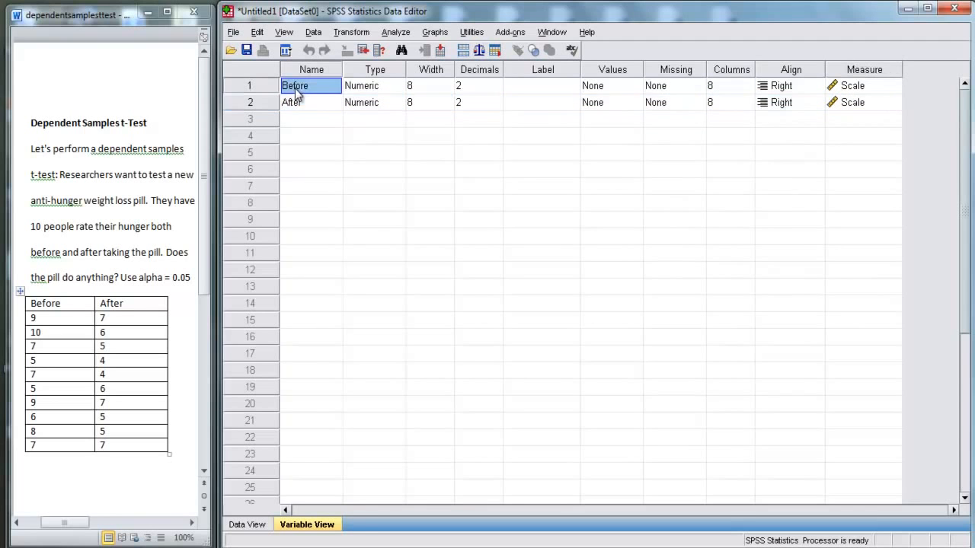
- Enter the first two cases in the data sheet: Before 9 with After 7, and Before 10 with After 6
left_click(245, 525)
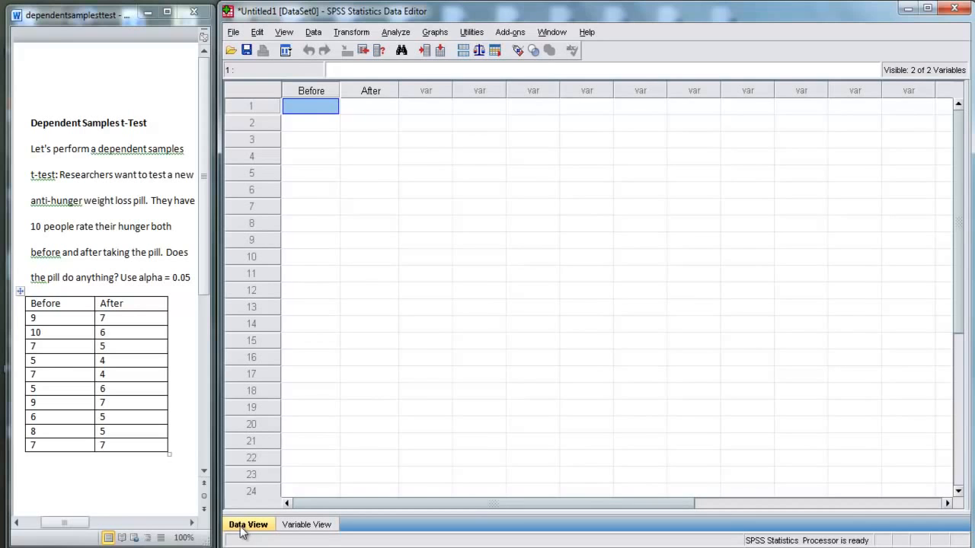
left_click(239, 107)
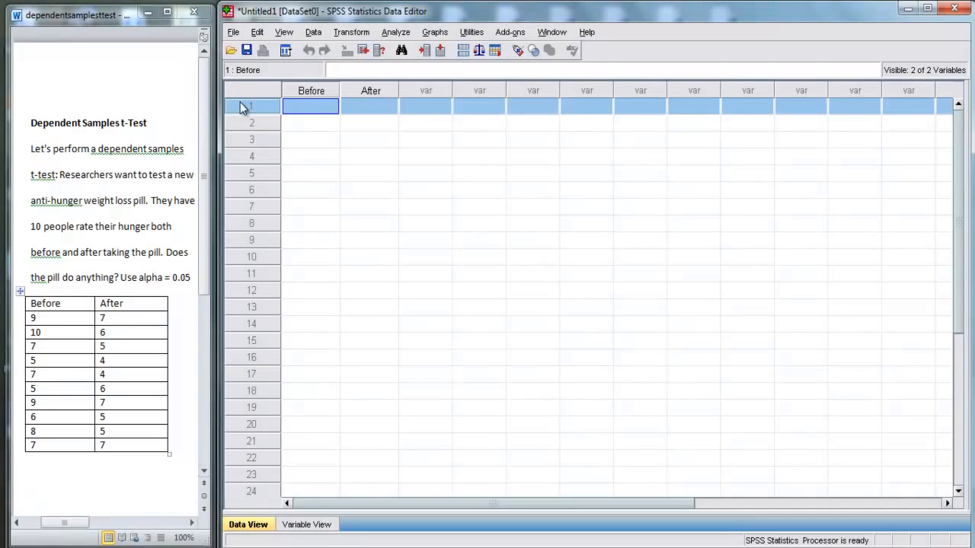
left_click(246, 253, "shift")
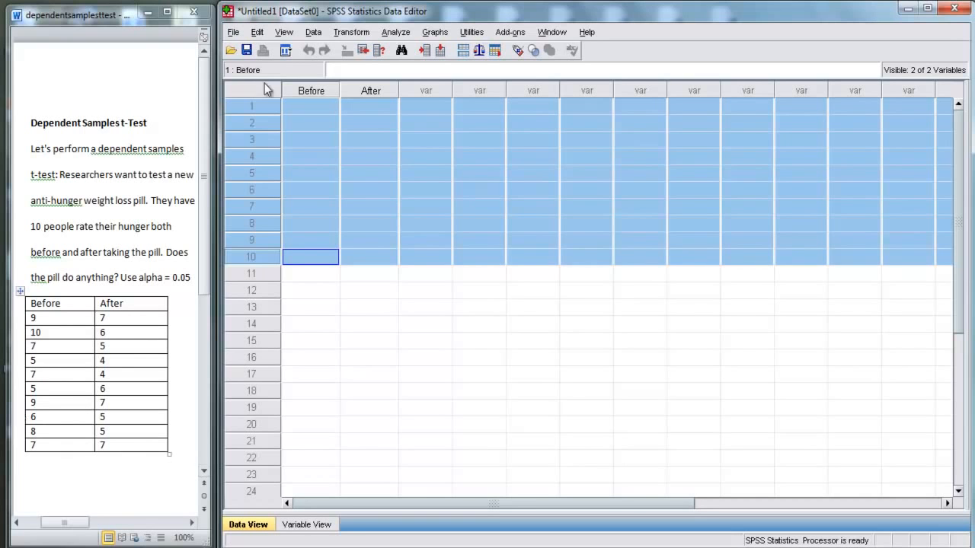
left_click(291, 108)
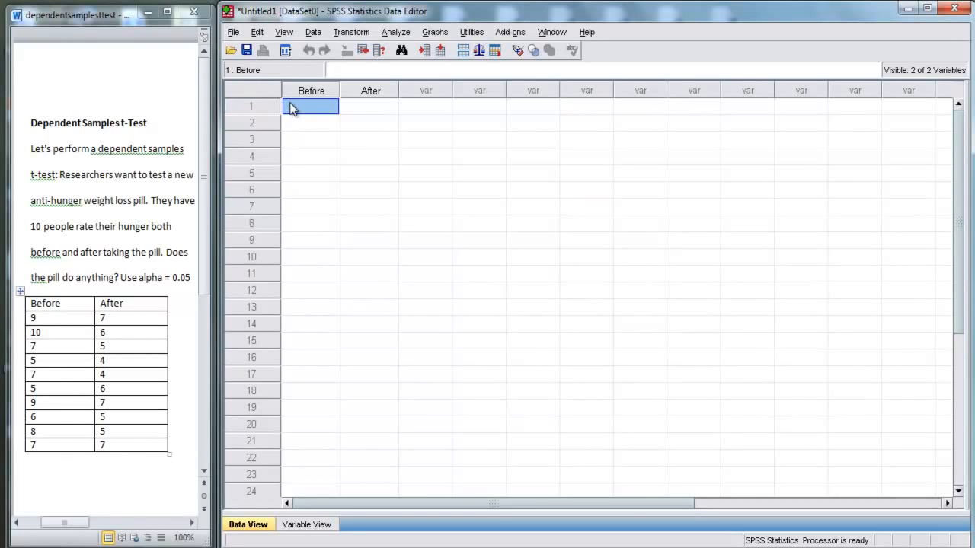
type("9")
key("Tab")
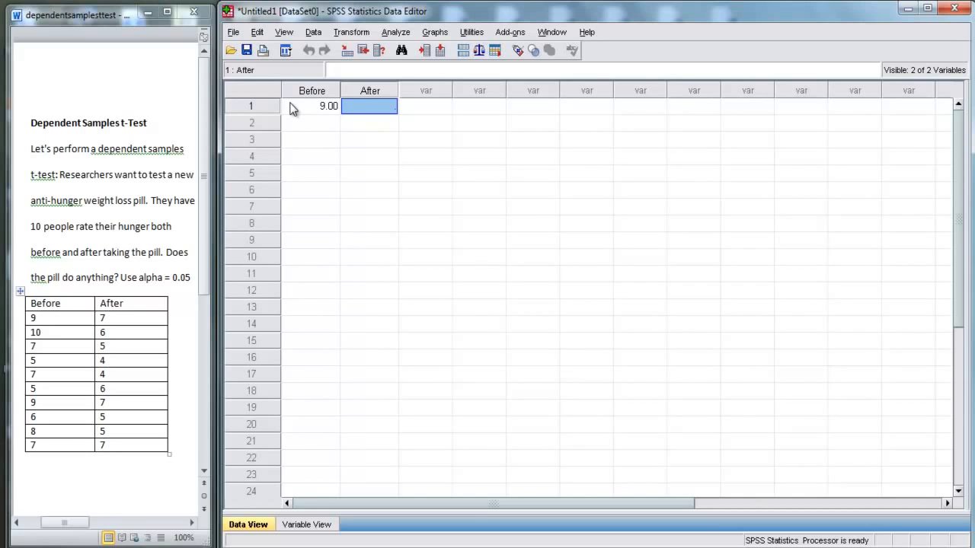
type("7")
key("Return")
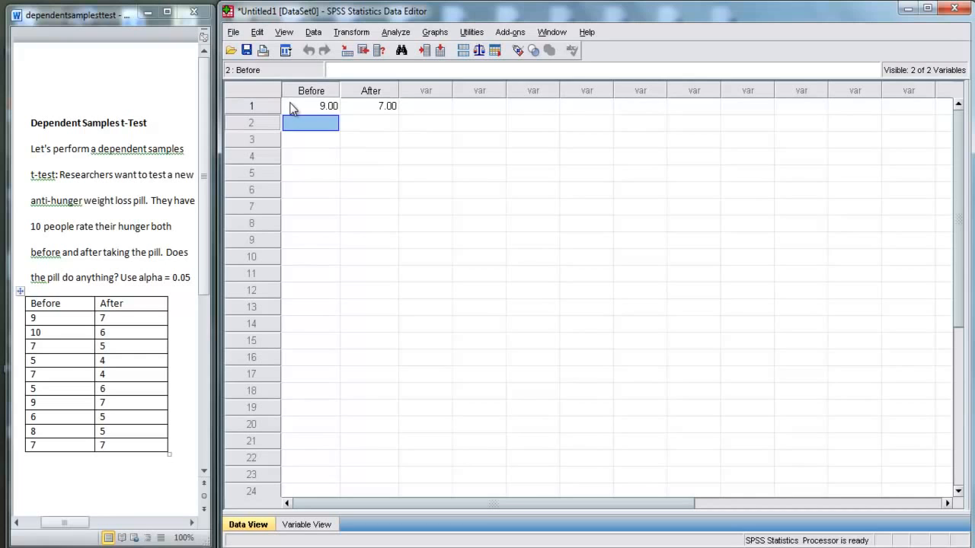
type("10")
key("Tab")
type("6")
key("Return")
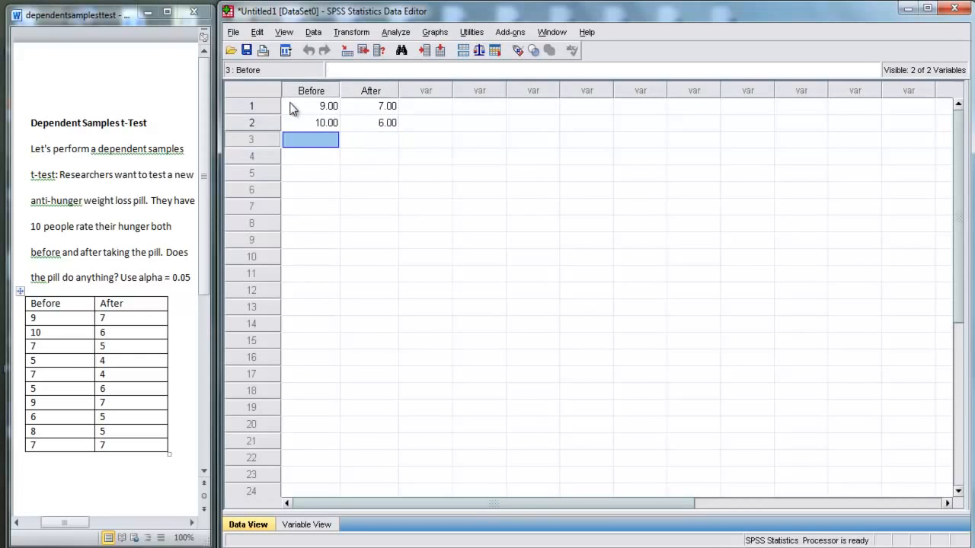
- Enter cases 3 and 4: Before 7 with After 5, and Before 5 with After 4
type("7")
key("Tab")
type("5")
key("Return")
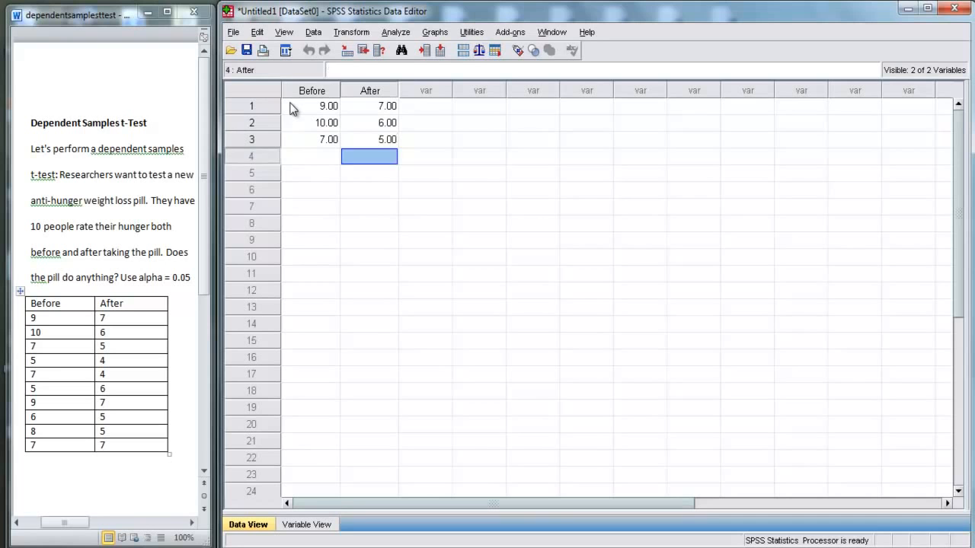
type("5")
key("Tab")
type("4")
key("Return")
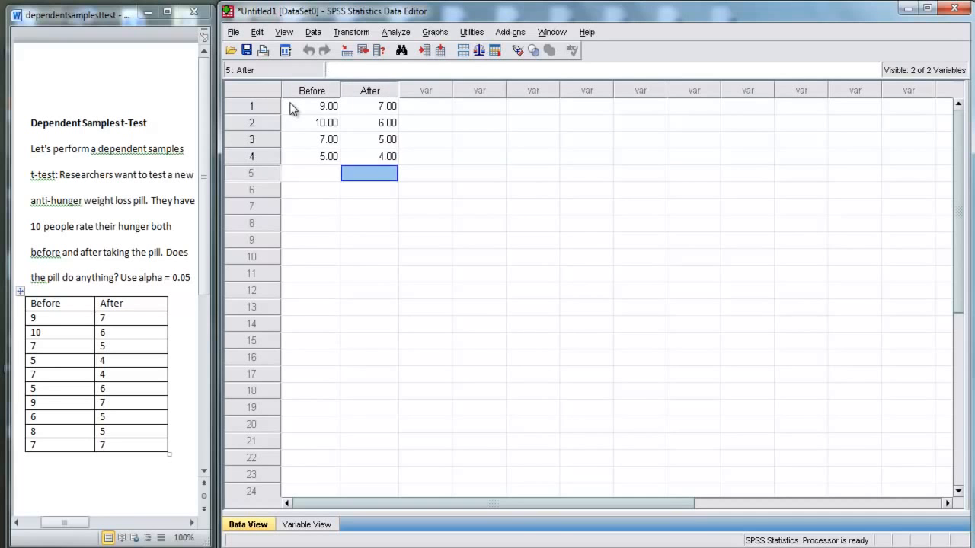
- Enter cases 5 and 6: Before 7 with After 4, and Before 5 with After 6
type("7")
key("Tab")
type("4")
key("Return")
key("Left")
type("5")
key("Tab")
type("6")
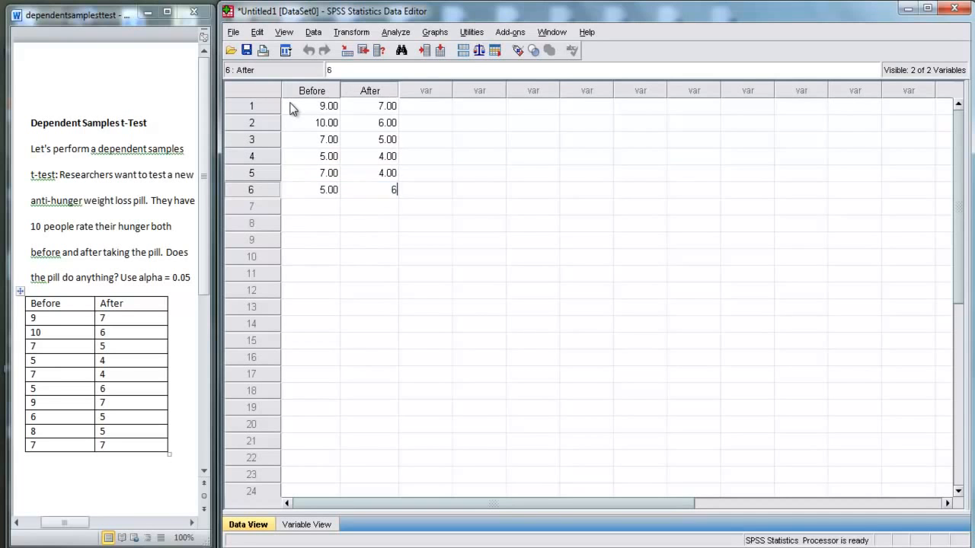
key("Return")
key("Left")
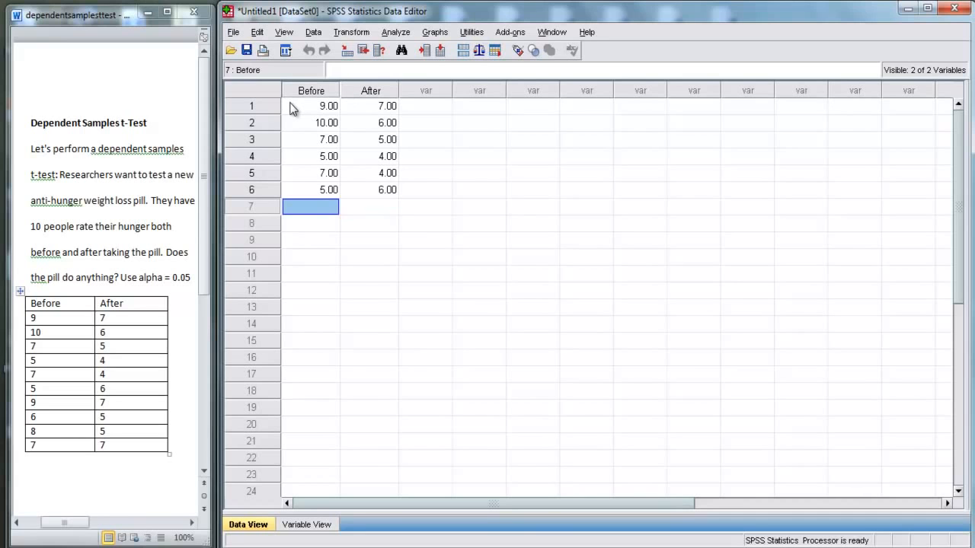
- Enter cases 7 and 8: Before 9 with After 7, and Before 6 with After 5
type("9")
key("Tab")
type("7")
key("Return")
key("Left")
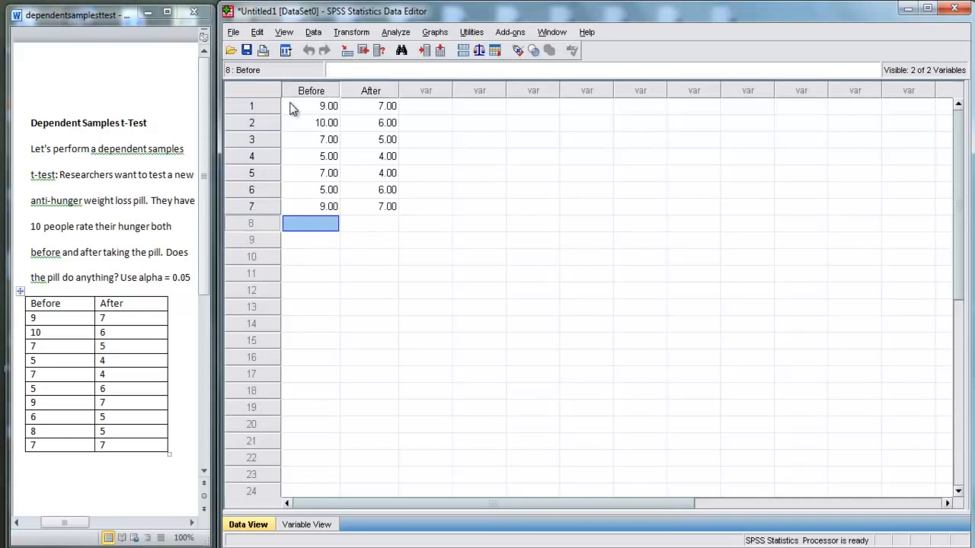
type("6")
key("Tab")
type("5")
key("Return")
key("Left")
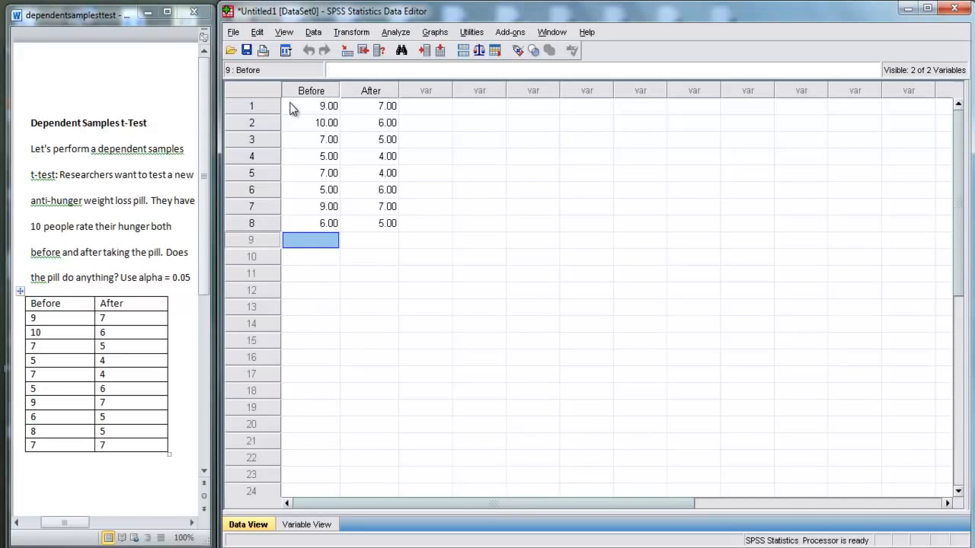
- Enter cases 9 and 10: Before 8 with After 5, and Before 7 with After 7
type("8")
key("Tab")
type("5")
key("Return")
key("Left")
type("7")
key("Tab")
type("7")
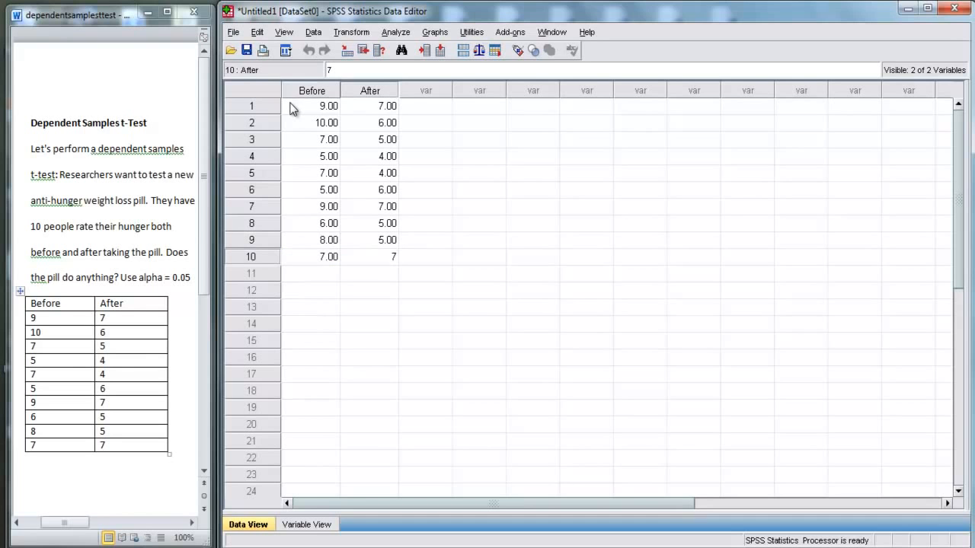
left_click(307, 107)
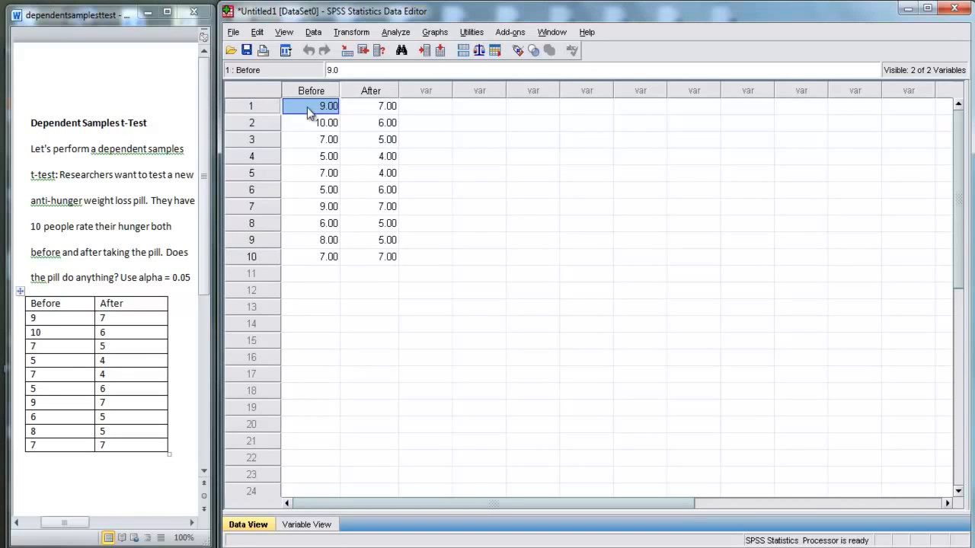
left_click_drag(310, 107, 362, 254)
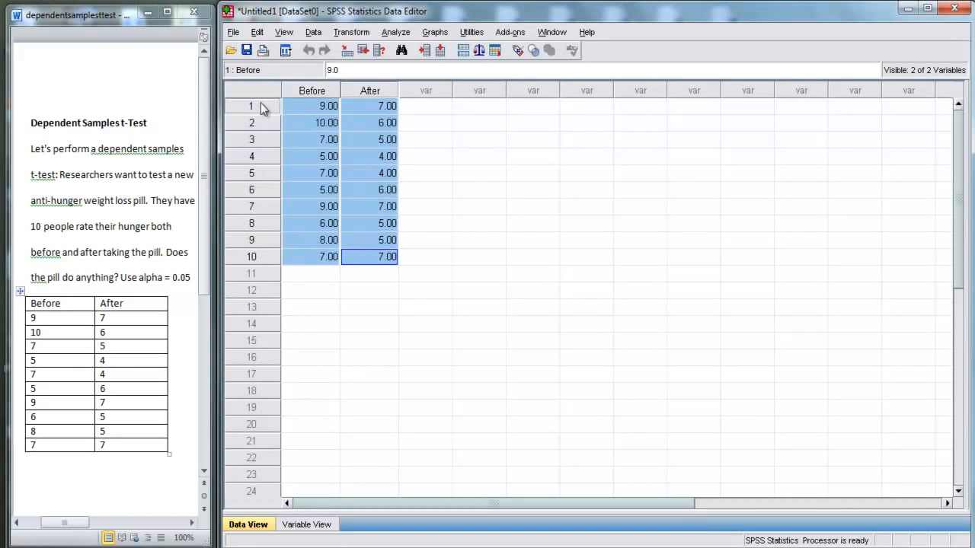
left_click(310, 107)
- Set up a Paired-Samples T Test with Before as Variable1 and After as Variable2 of pair 1
left_click(395, 33)
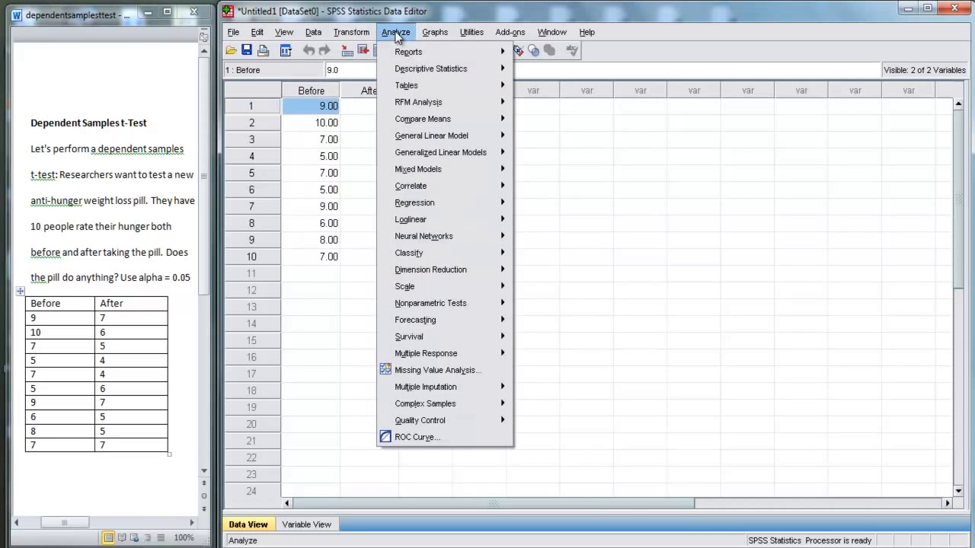
mouse_move(453, 119)
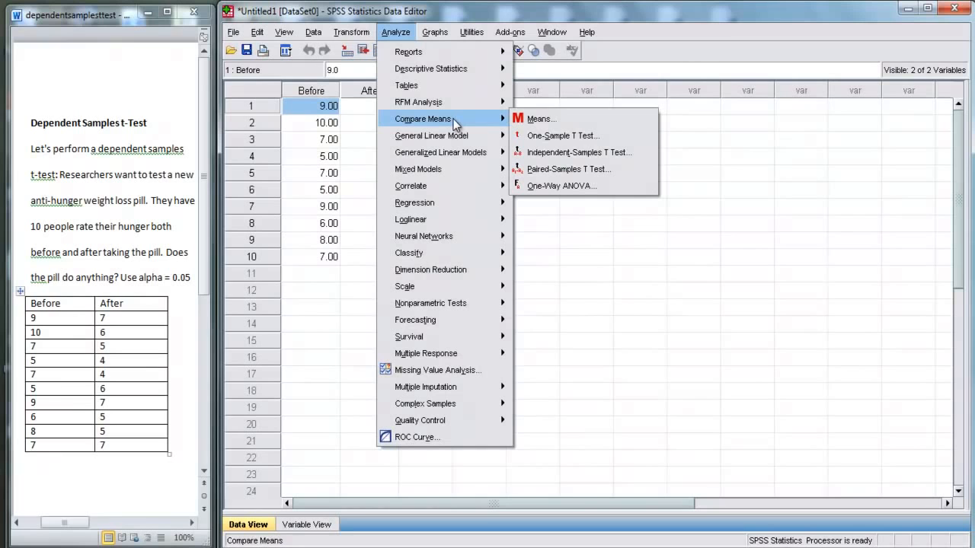
left_click(555, 172)
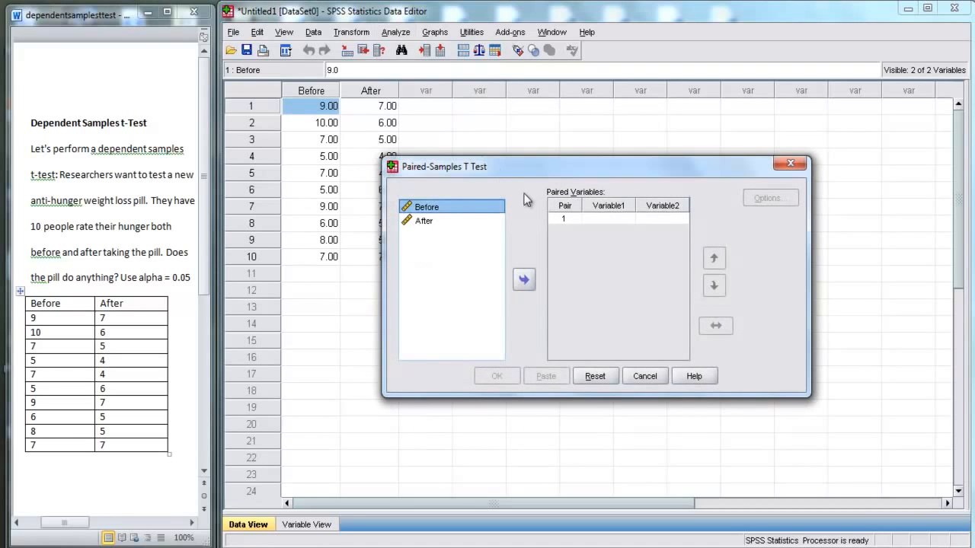
left_click(524, 279)
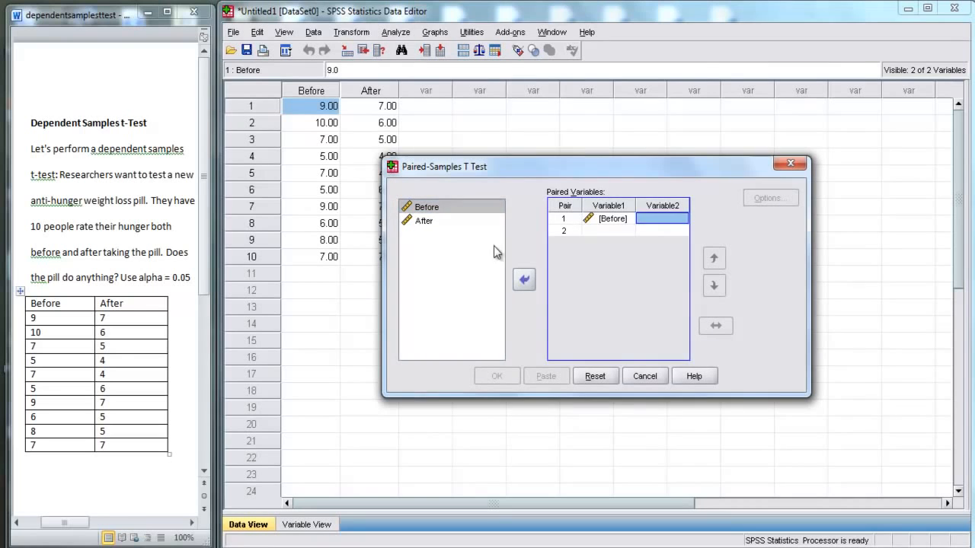
left_click(448, 221)
left_click(524, 278)
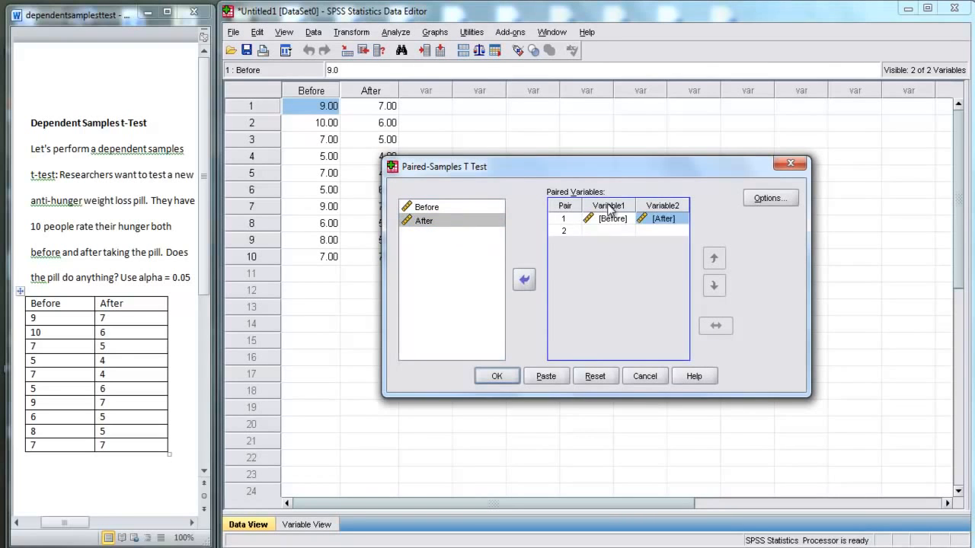
left_click(565, 220)
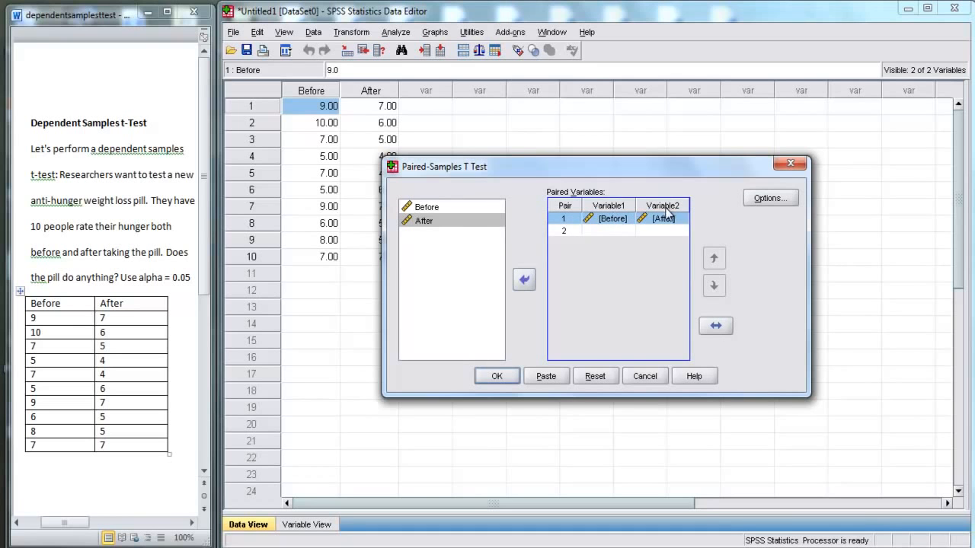
- Accept the 95% confidence interval with cases excluded analysis by analysis, and run the paired-samples t test
left_click(770, 198)
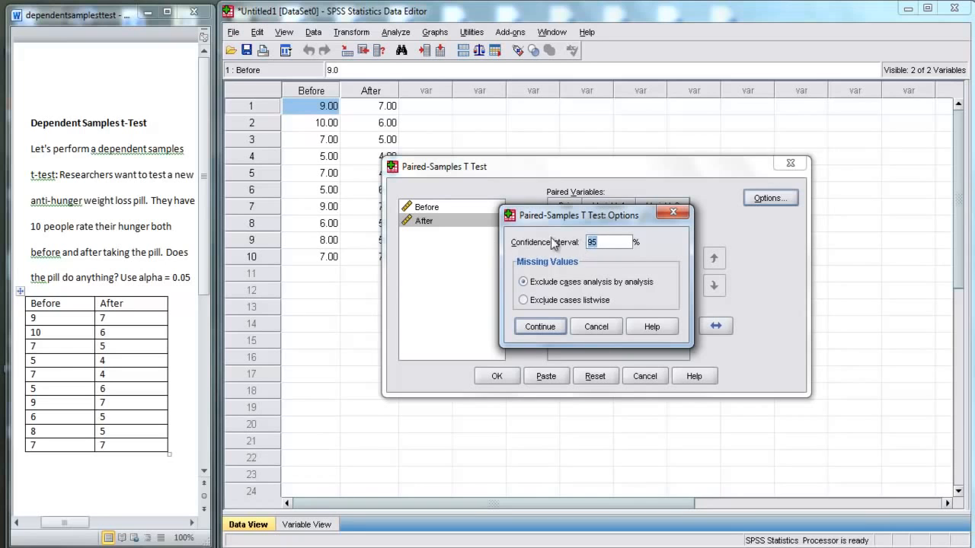
left_click(539, 329)
left_click(496, 372)
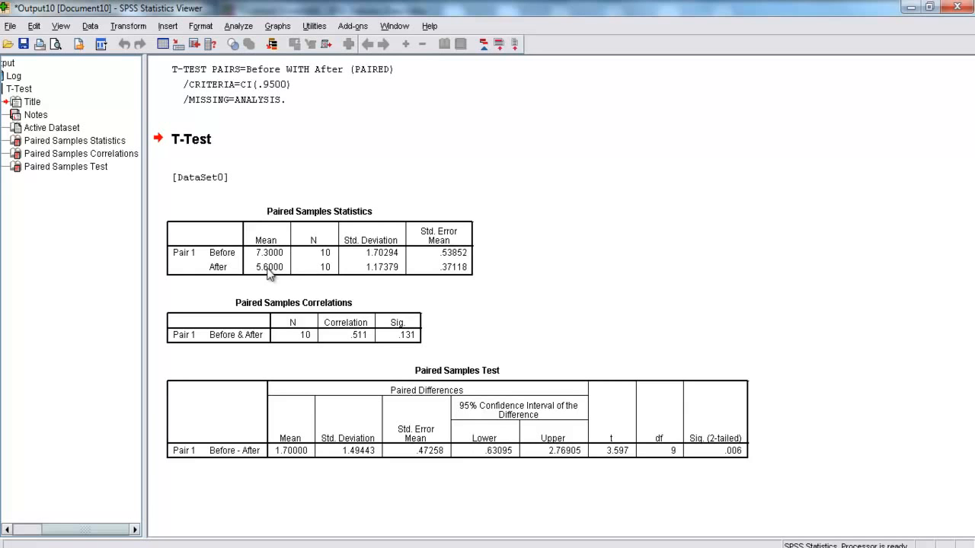
- Review the Paired Samples Test table and close the output viewer to return to the data
left_click(430, 373)
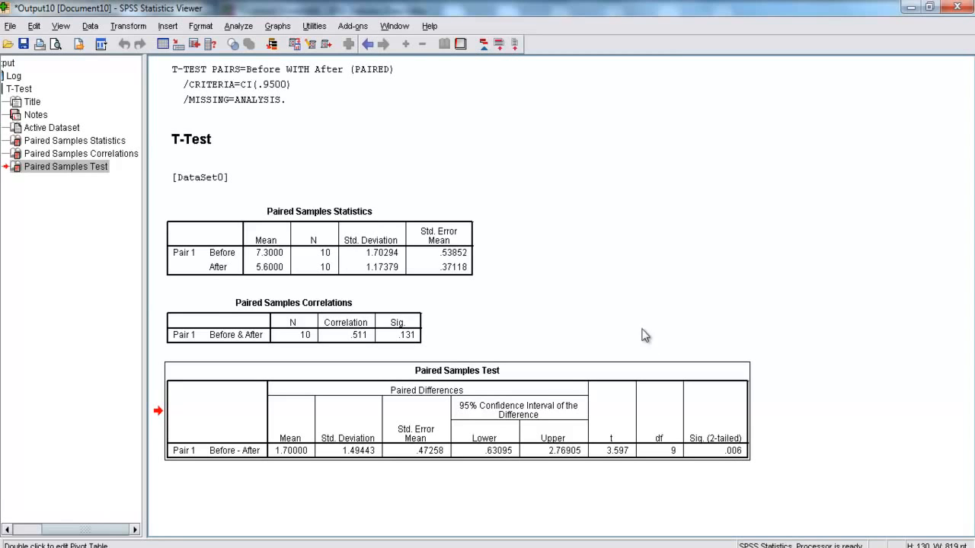
left_click(951, 7)
left_click(499, 306)
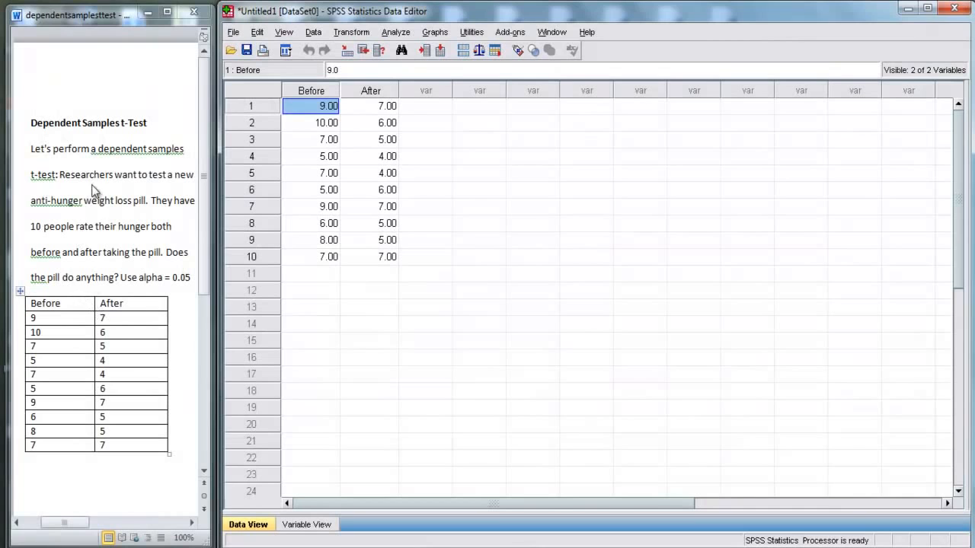
left_click(86, 303)
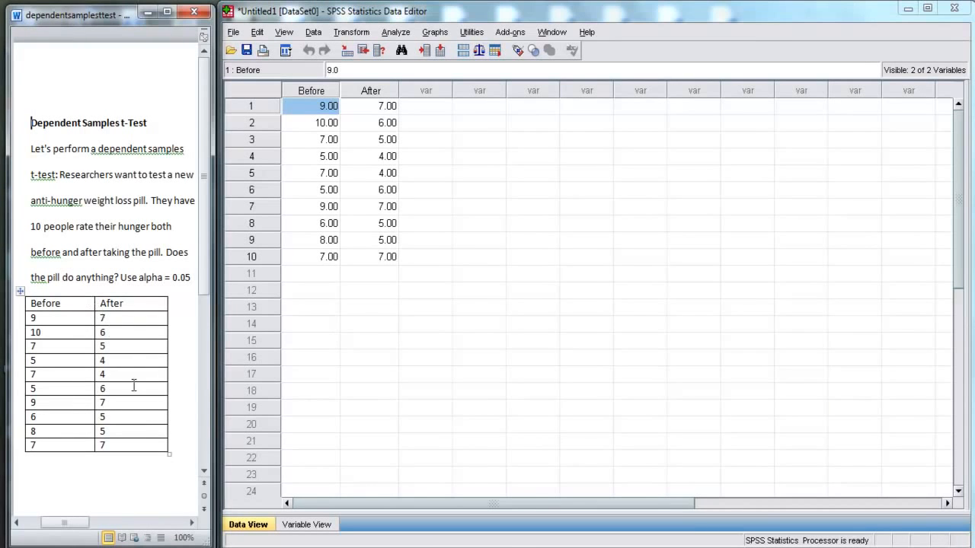